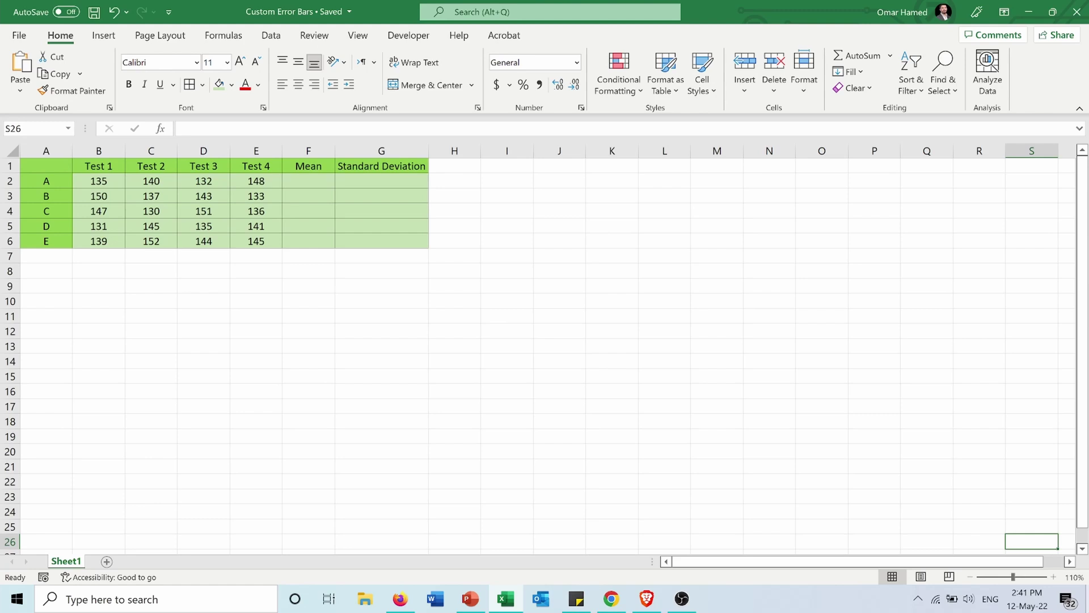
Enter =AVERAGE(B2:E2) in F2 to get group A's mean of 138.75.
left_click(297, 182)
type("=")
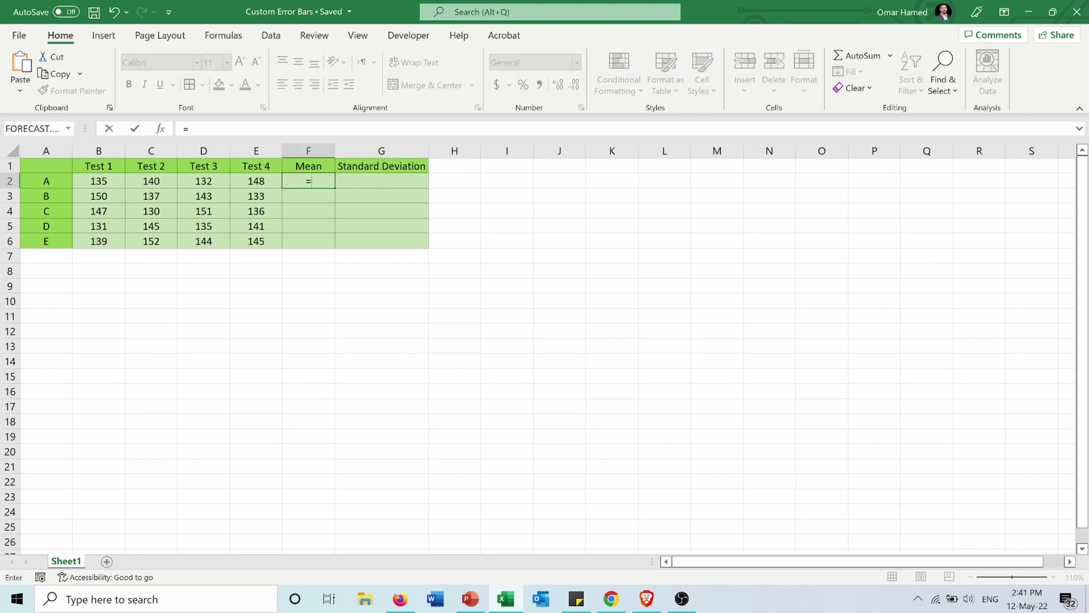
type("ave")
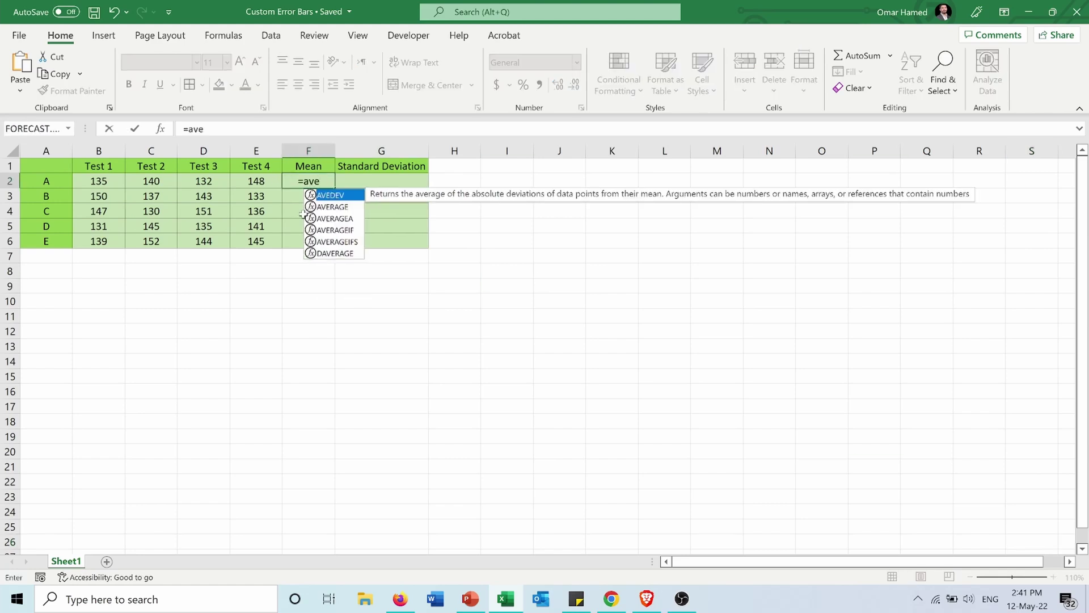
double_click(330, 207)
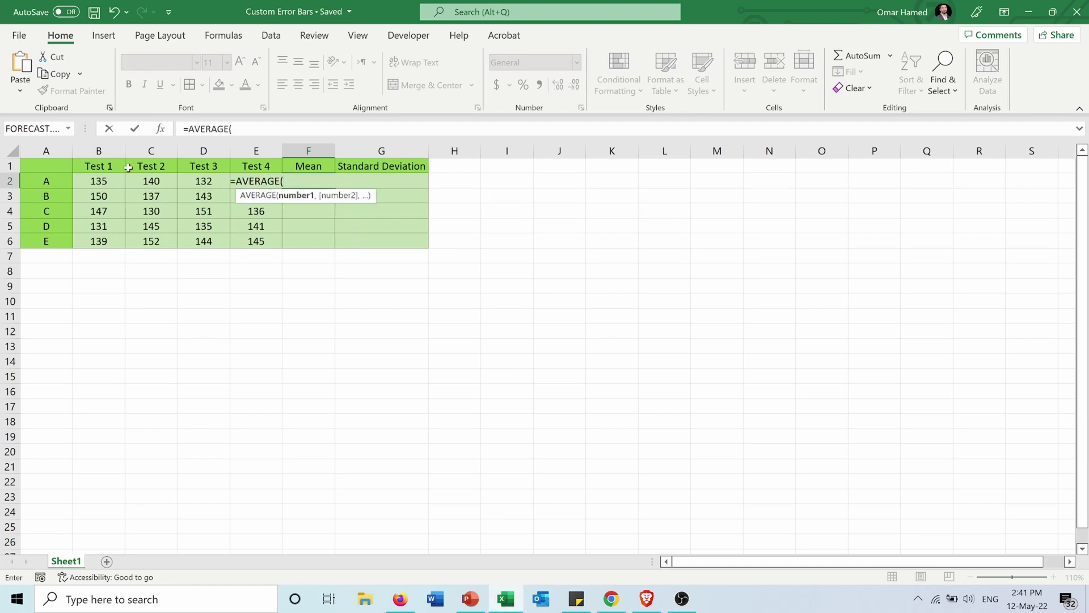
left_click_drag(104, 180, 270, 185)
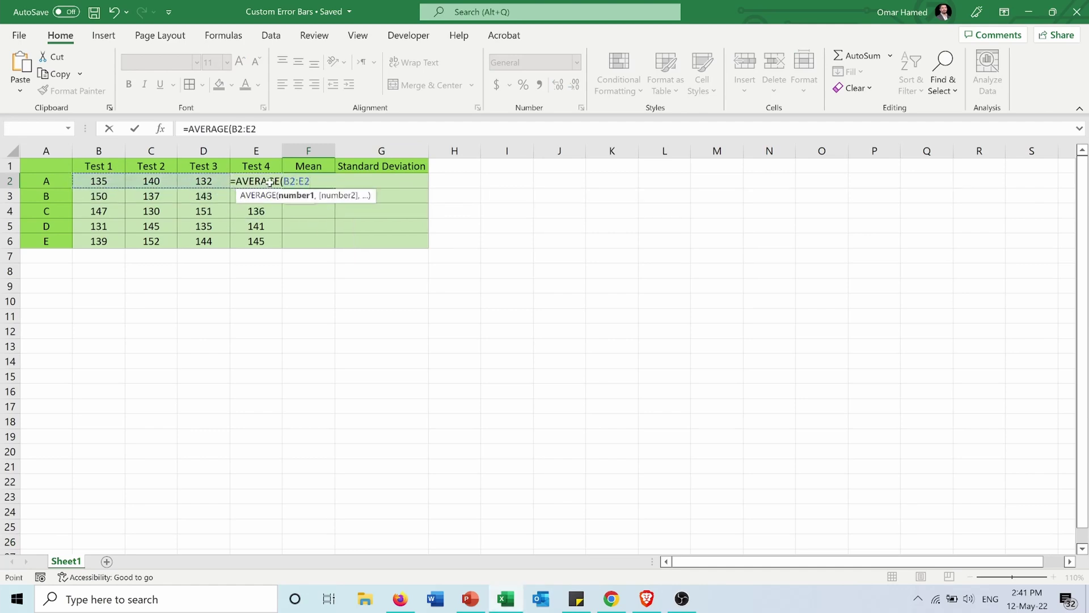
type(")")
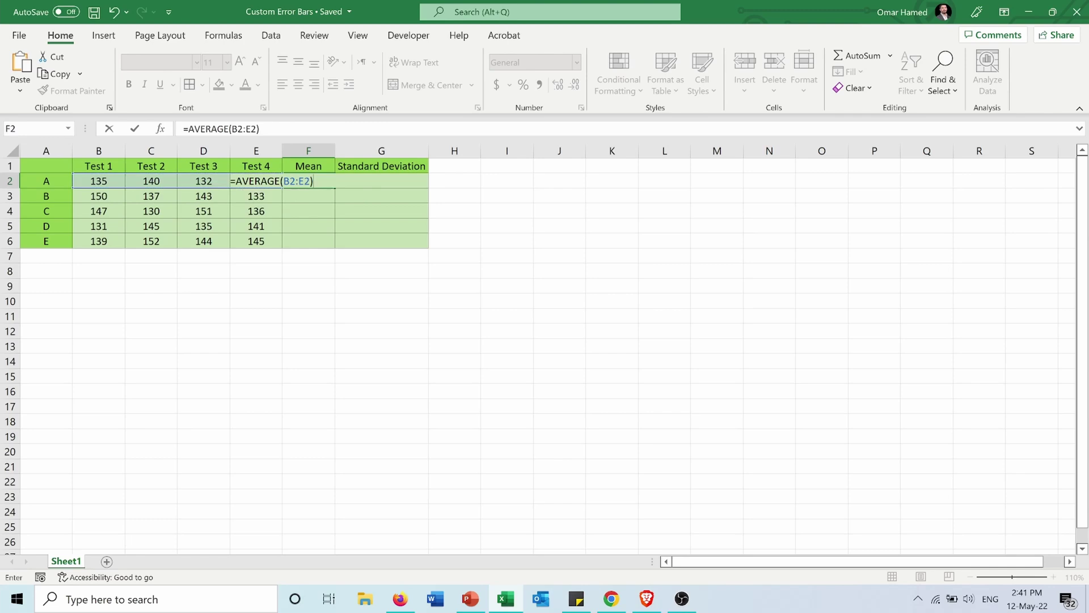
key("ctrl+Return")
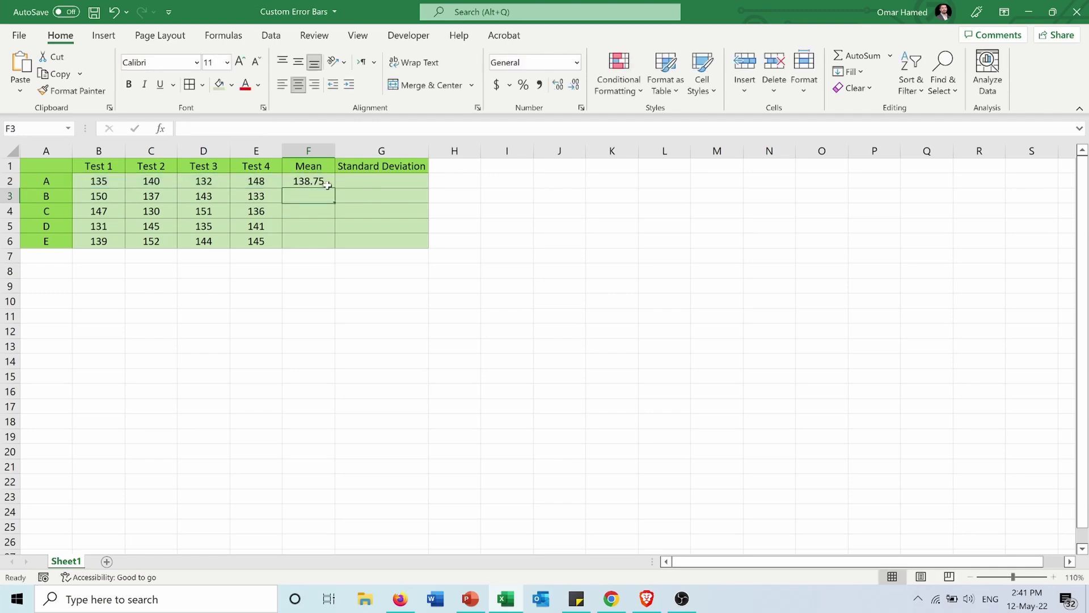
Fill the mean formula down to F6, then enter =STDEV.S(B2:E2) in G2.
double_click(333, 187)
left_click(381, 181)
type("=std")
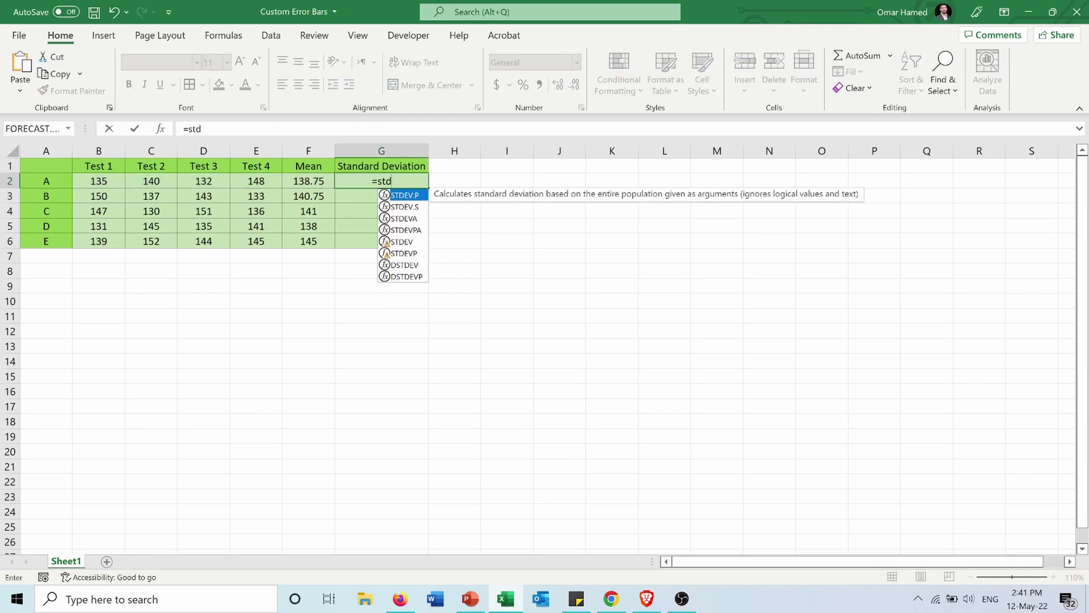
left_click(400, 208)
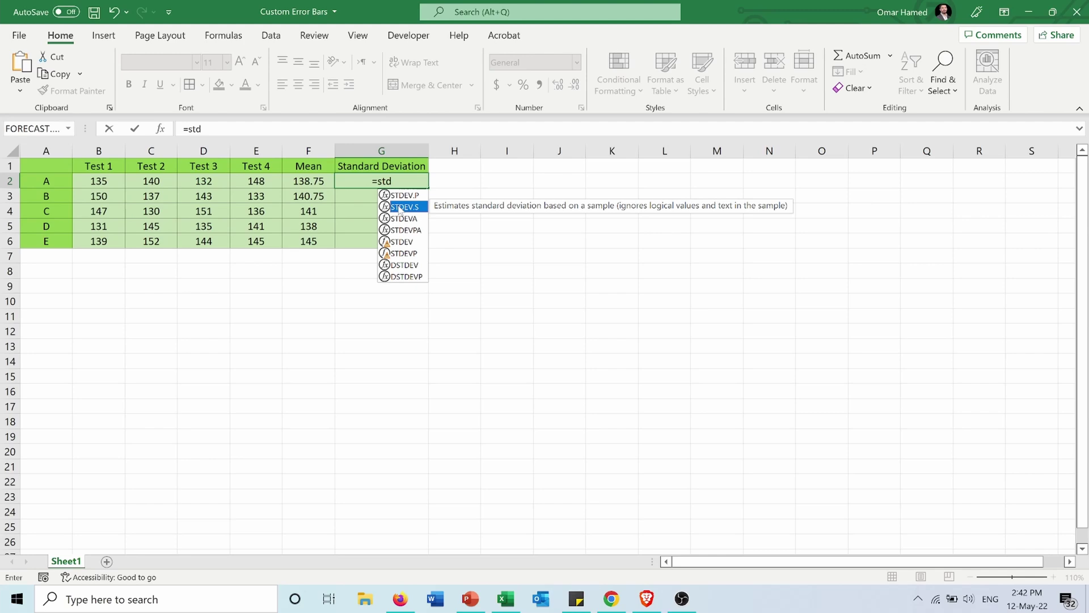
double_click(400, 208)
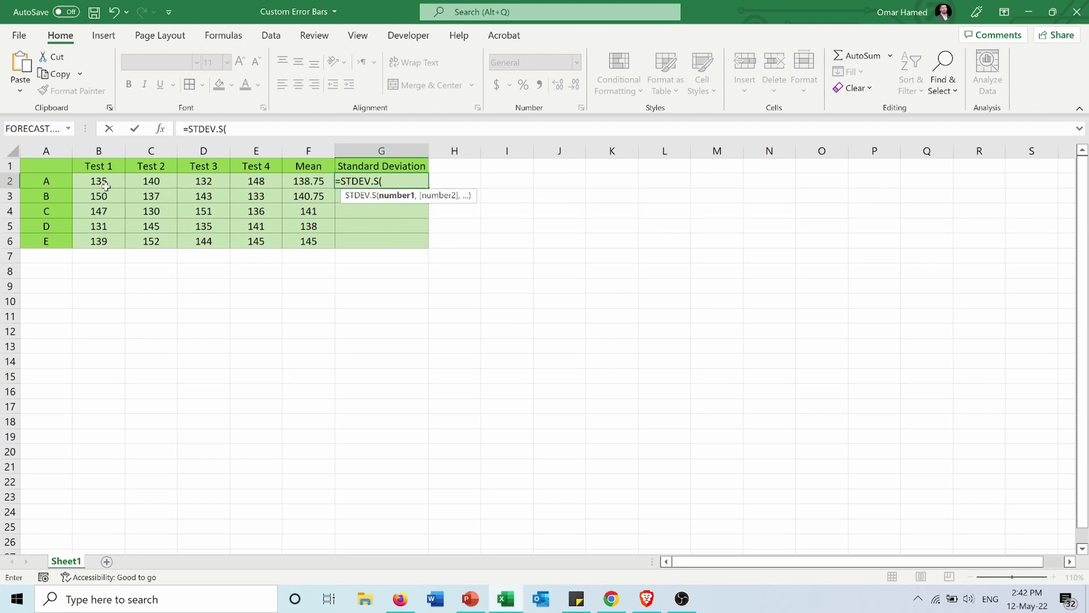
left_click_drag(105, 185, 259, 178)
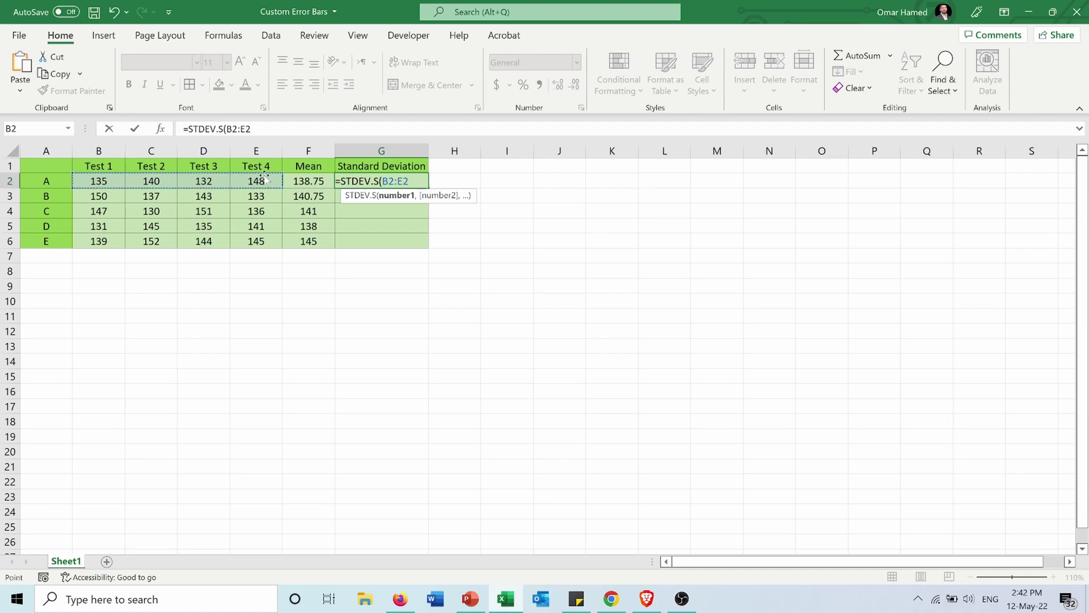
type(")")
key("Return")
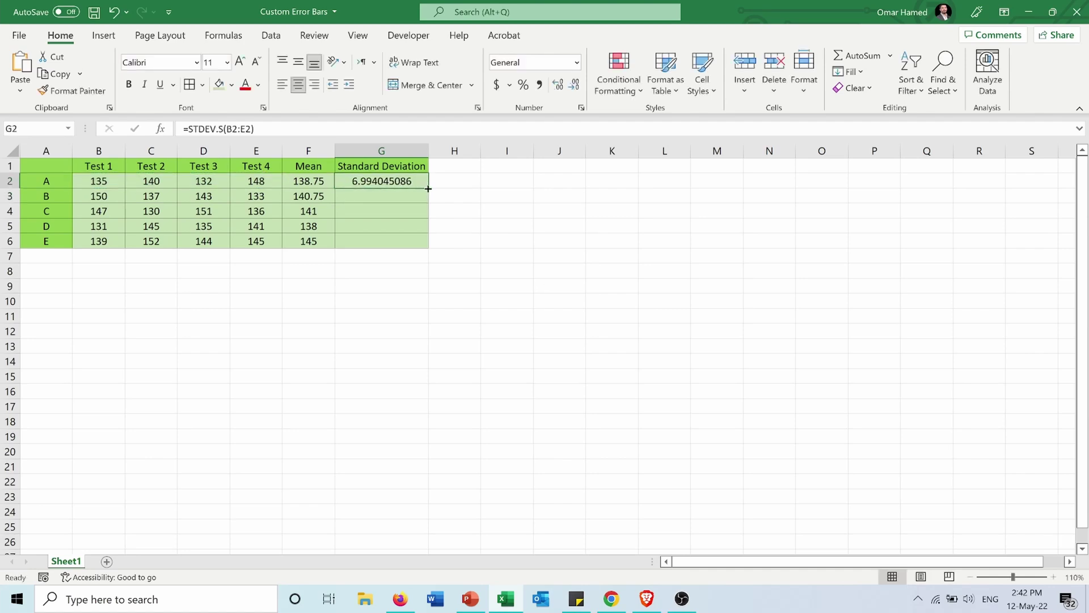
Fill the STDEV.S formula down to G6 and format it as Number with two decimals.
double_click(428, 188)
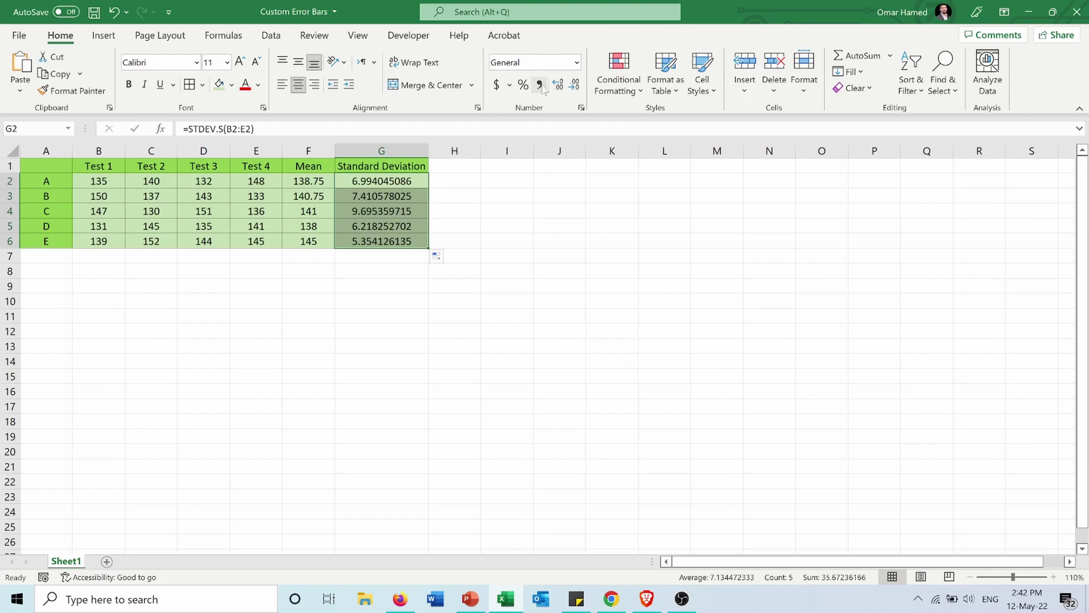
left_click(576, 84)
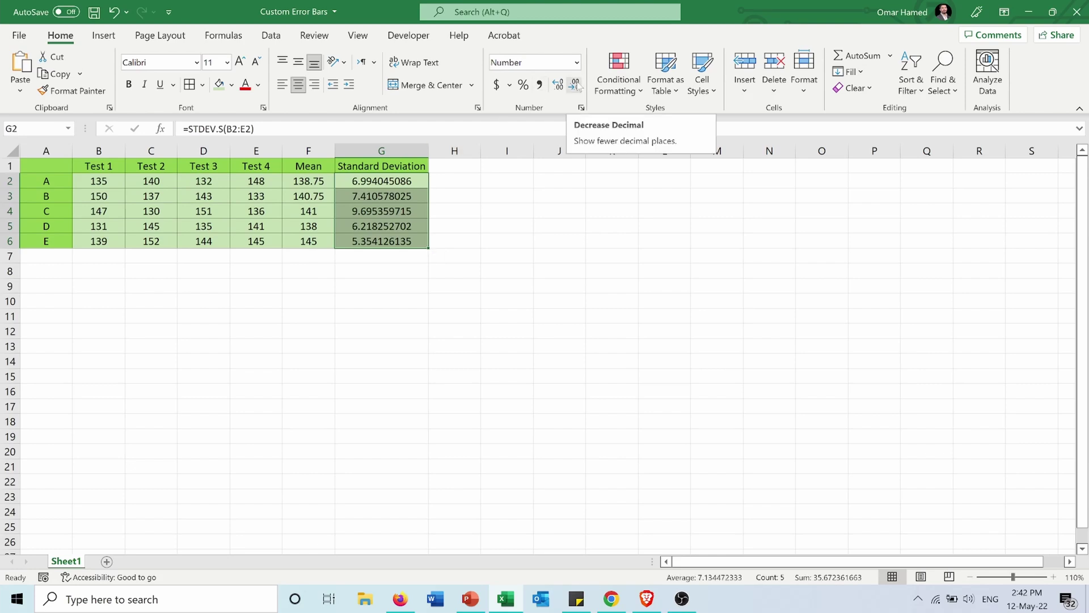
left_click(576, 85)
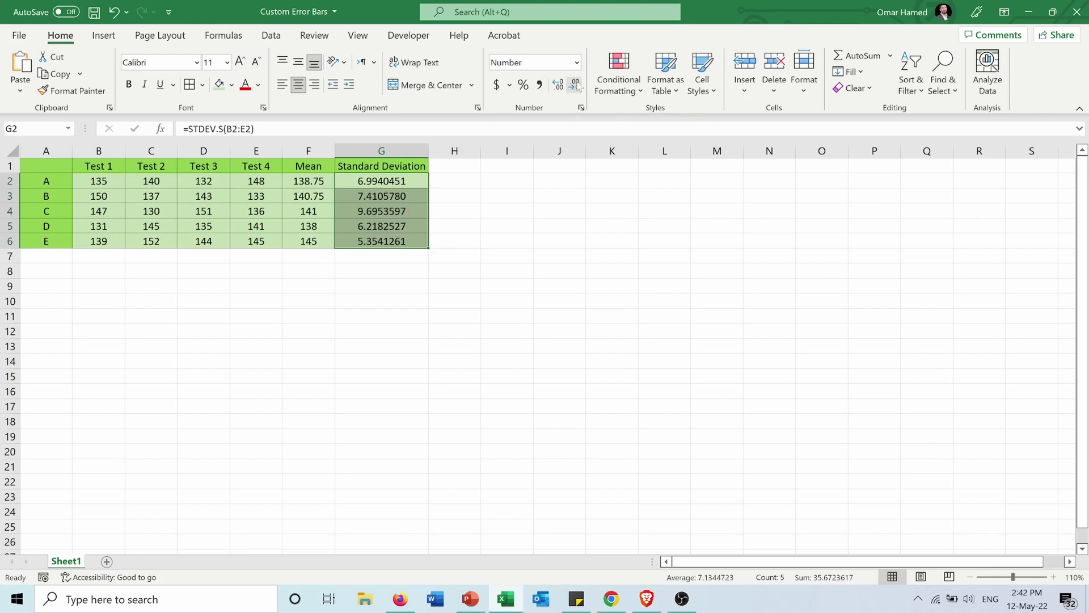
left_click(576, 85)
left_click(576, 85)
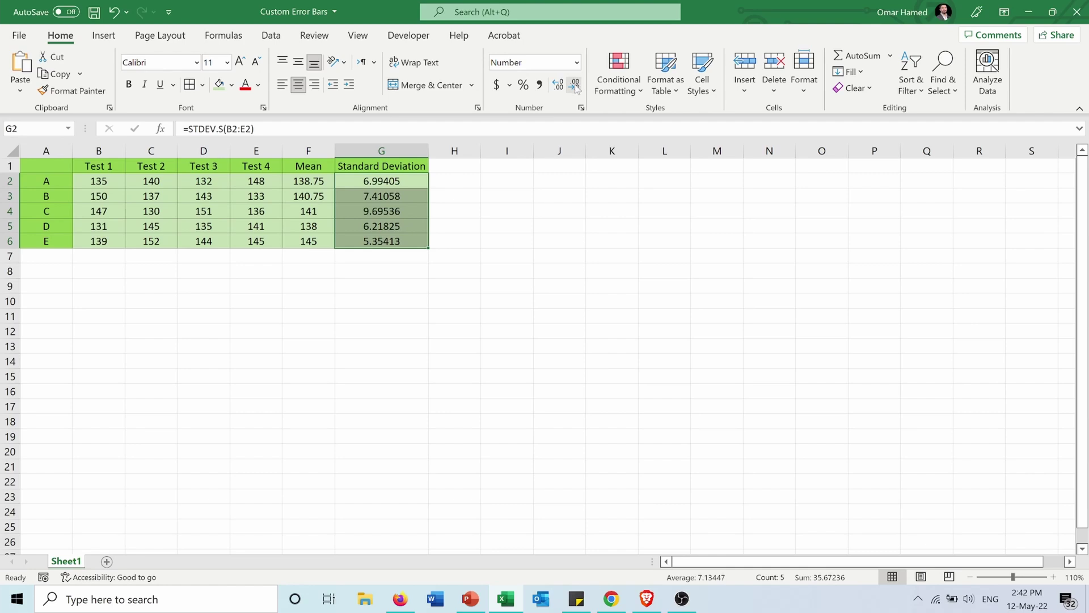
left_click(576, 85)
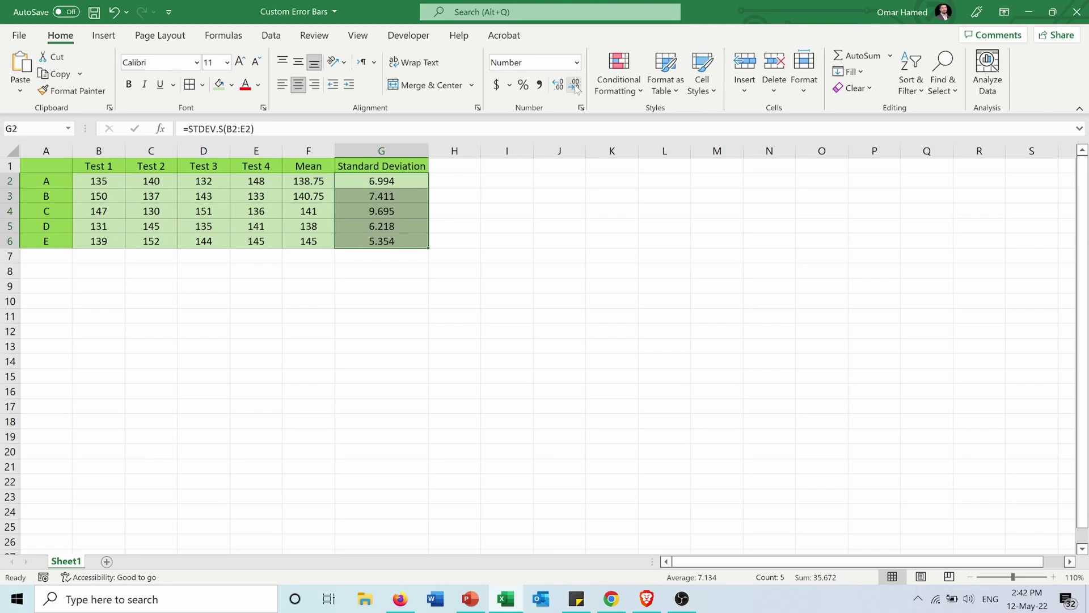
left_click(576, 85)
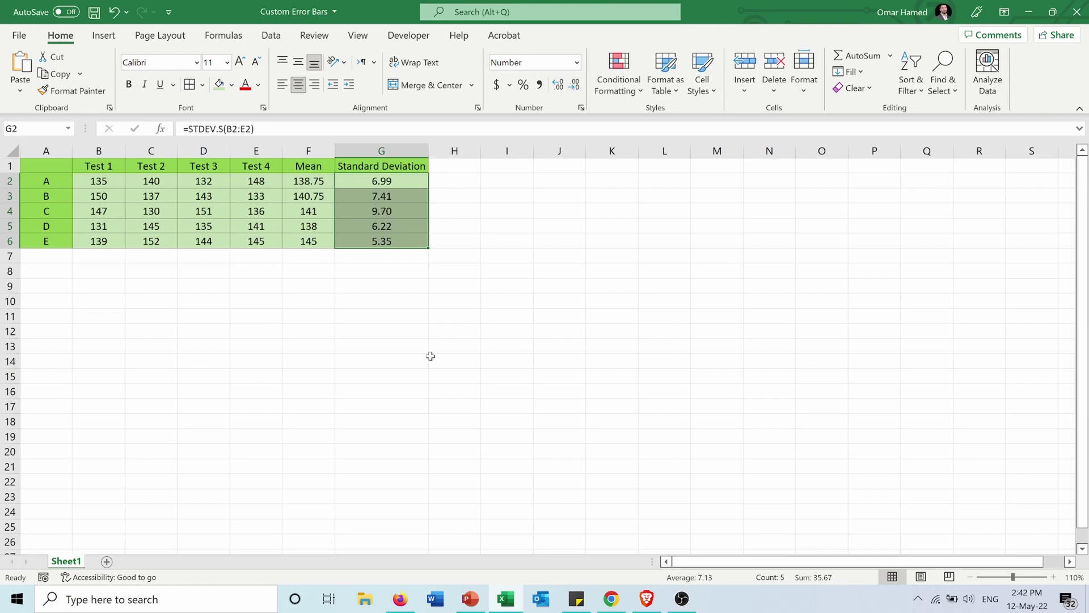
left_click(378, 304)
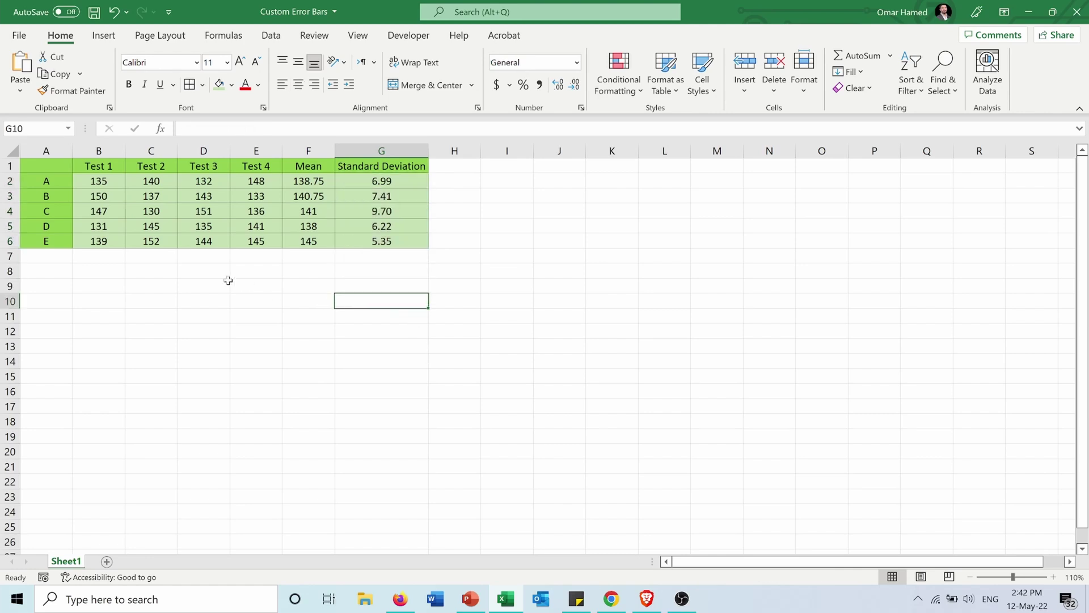
Select the group labels A–E together with the Mean values F2:F6.
left_click(509, 223)
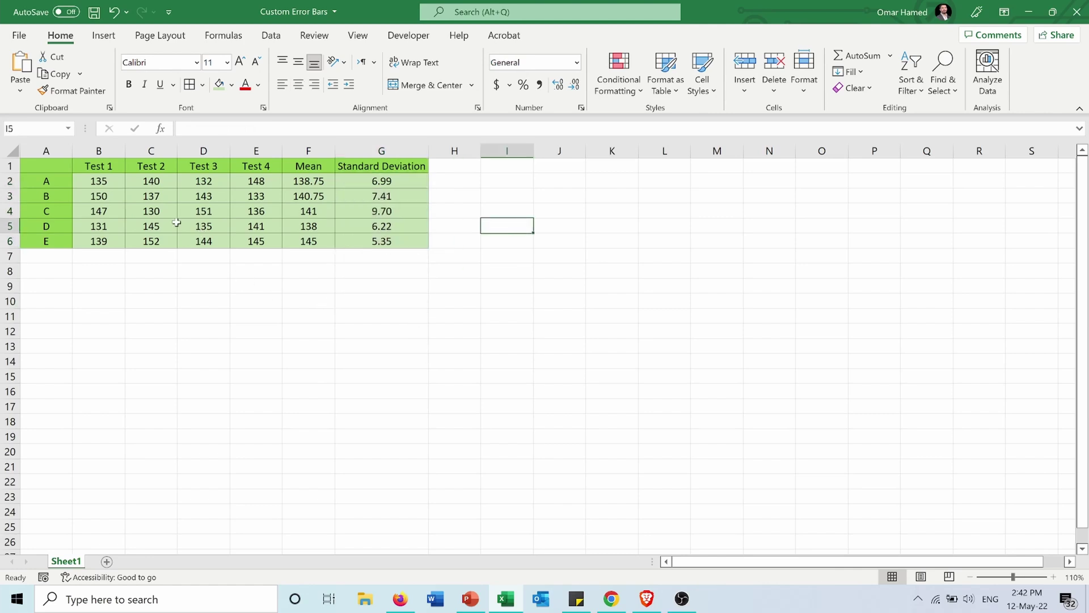
left_click_drag(66, 180, 52, 241)
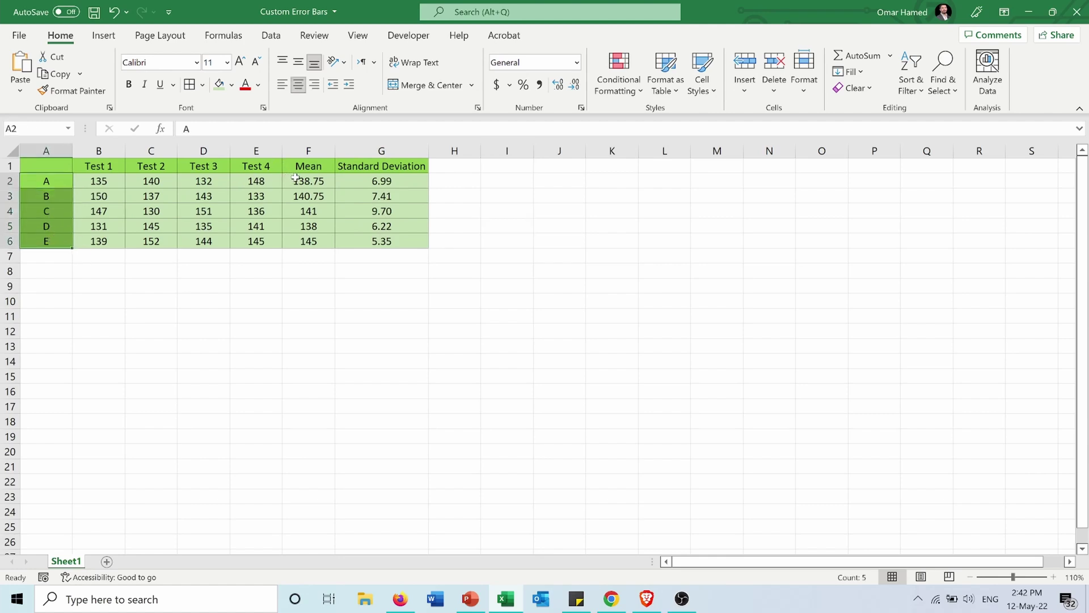
left_click_drag(294, 180, 306, 240, "ctrl")
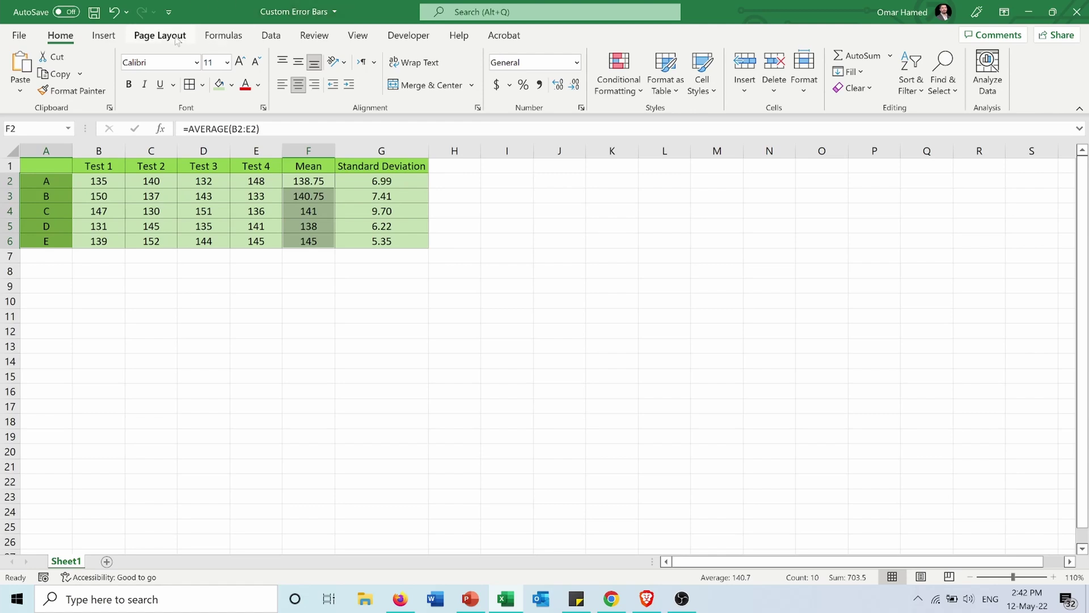
Insert a 2-D Clustered Column chart and move it below and right of the table.
left_click(103, 35)
left_click(507, 56)
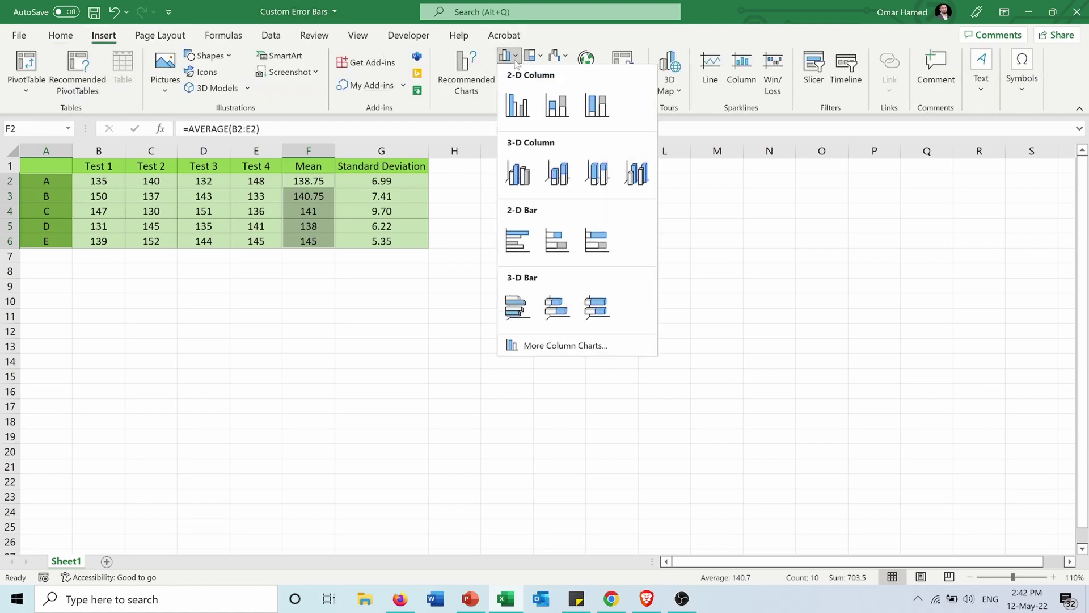
left_click(517, 107)
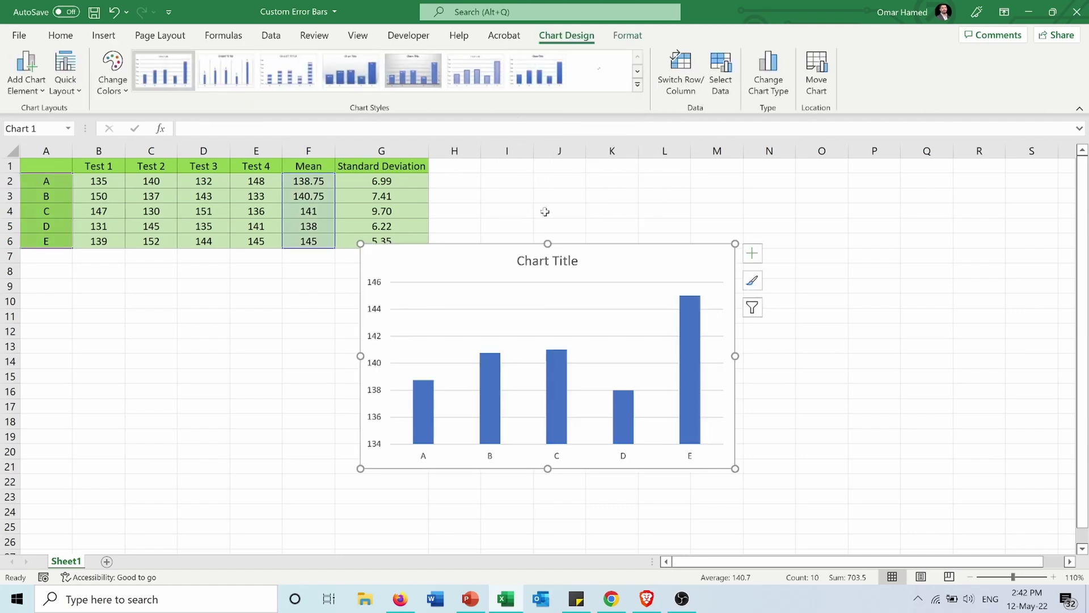
left_click_drag(616, 246, 680, 261)
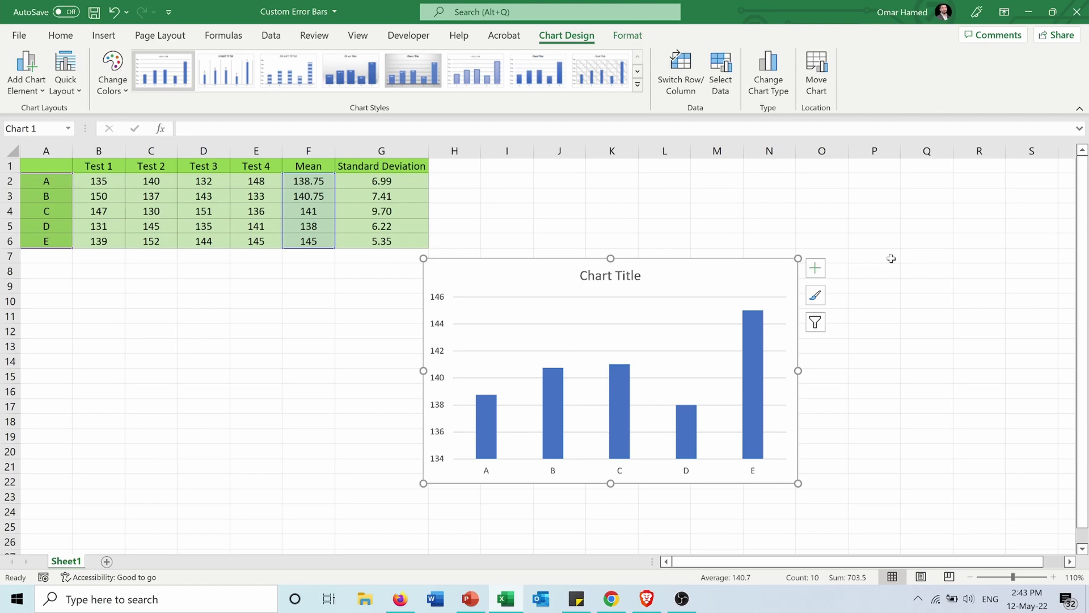
Add error bars from Chart Elements and open their More Options formatting pane.
left_click(815, 272)
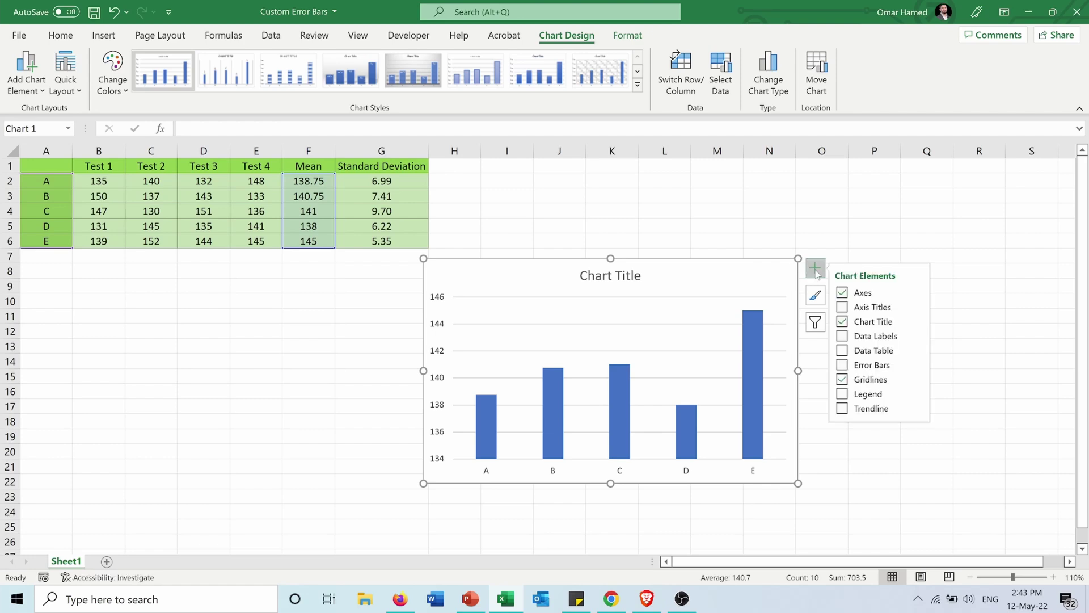
left_click(916, 365)
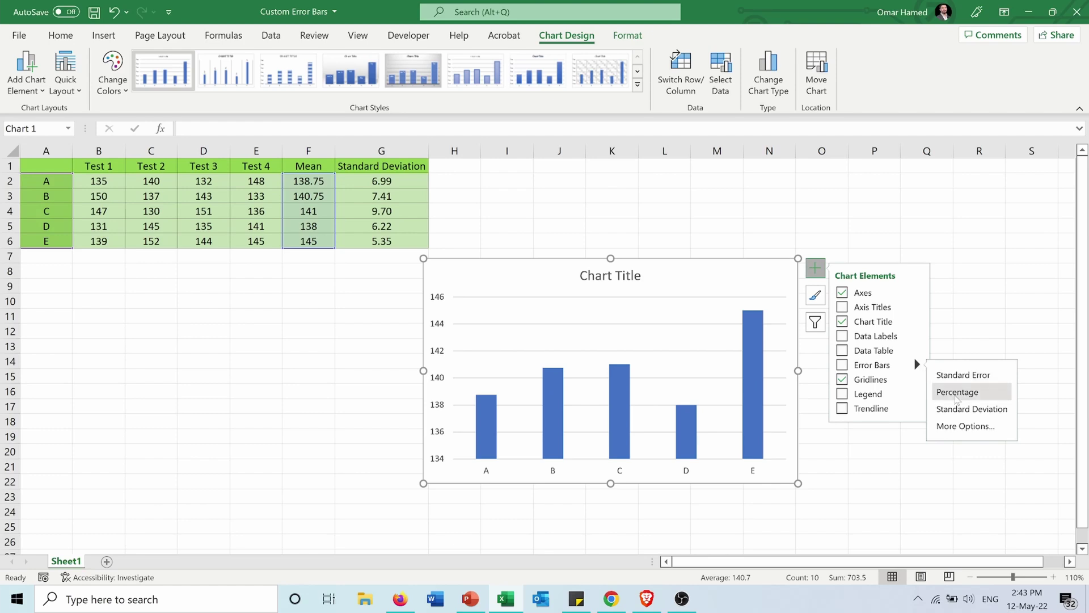
left_click(957, 426)
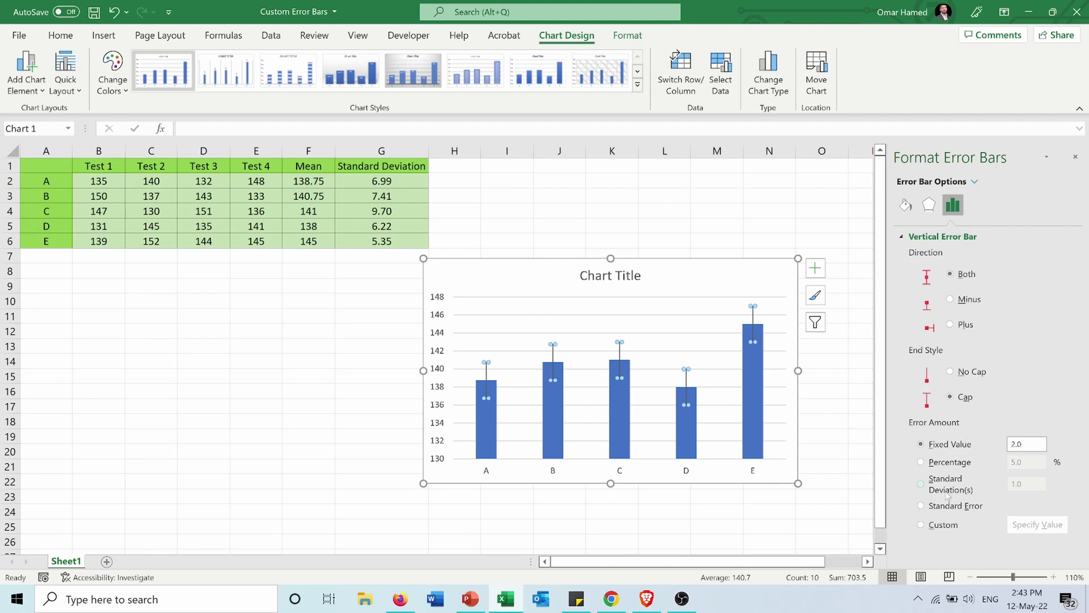
Switch the error amount to Custom and set the positive error value to G2:G6.
left_click(921, 526)
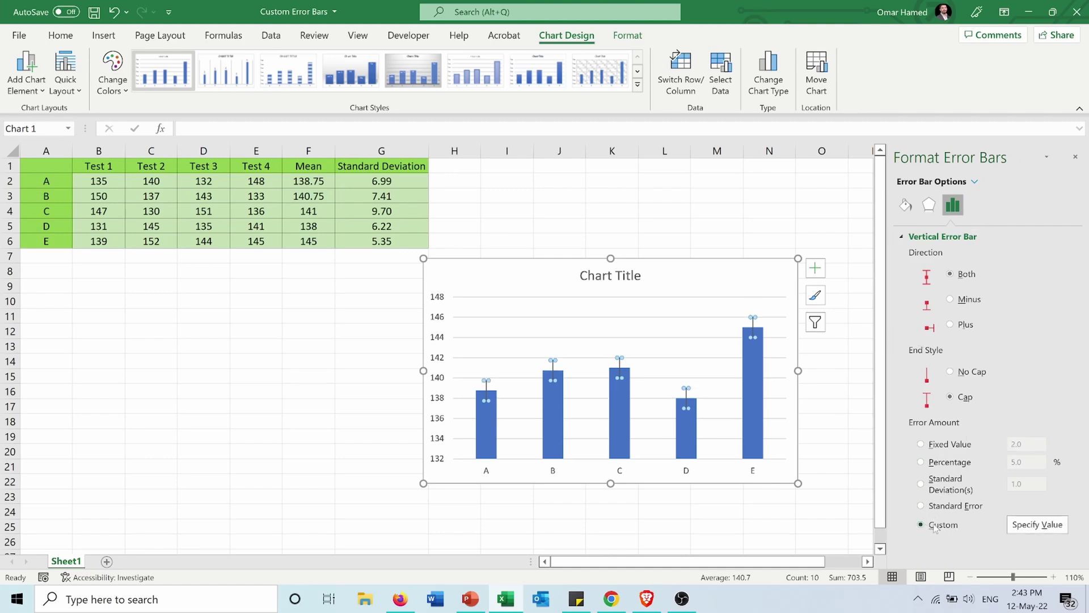
left_click(1021, 529)
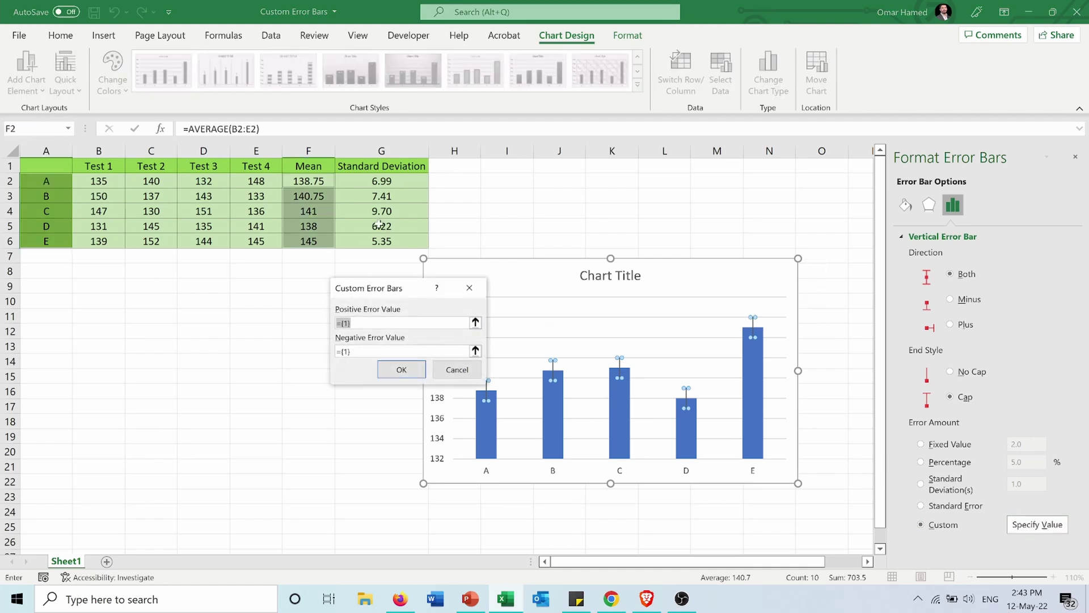
left_click_drag(380, 181, 381, 241)
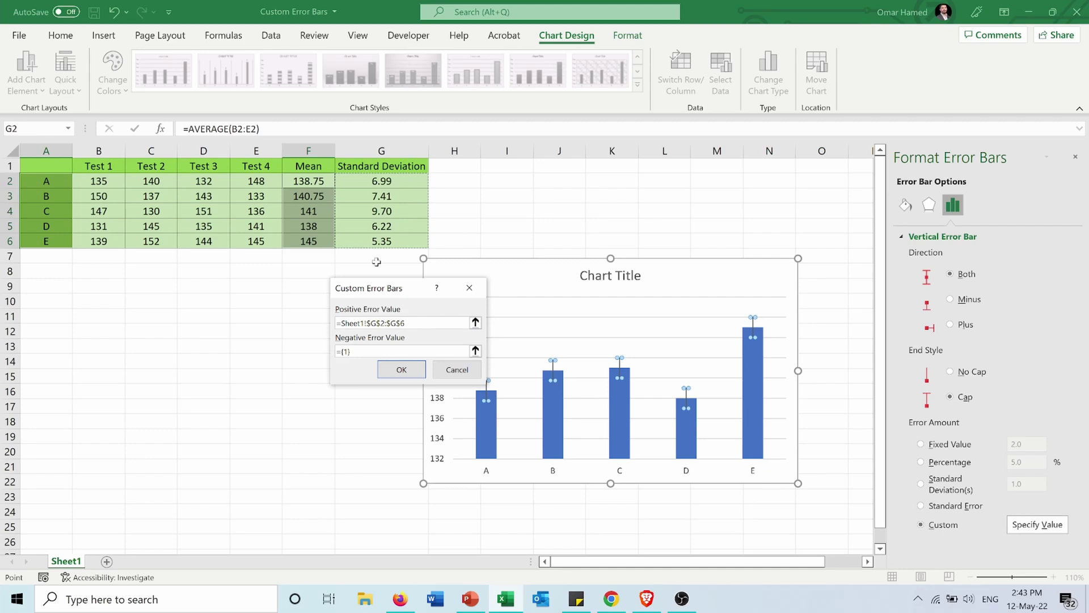
Replace the default negative error value with G2:G6 and confirm the custom values.
left_click_drag(364, 352, 298, 342)
left_click_drag(392, 185, 387, 242)
left_click_drag(356, 351, 341, 352)
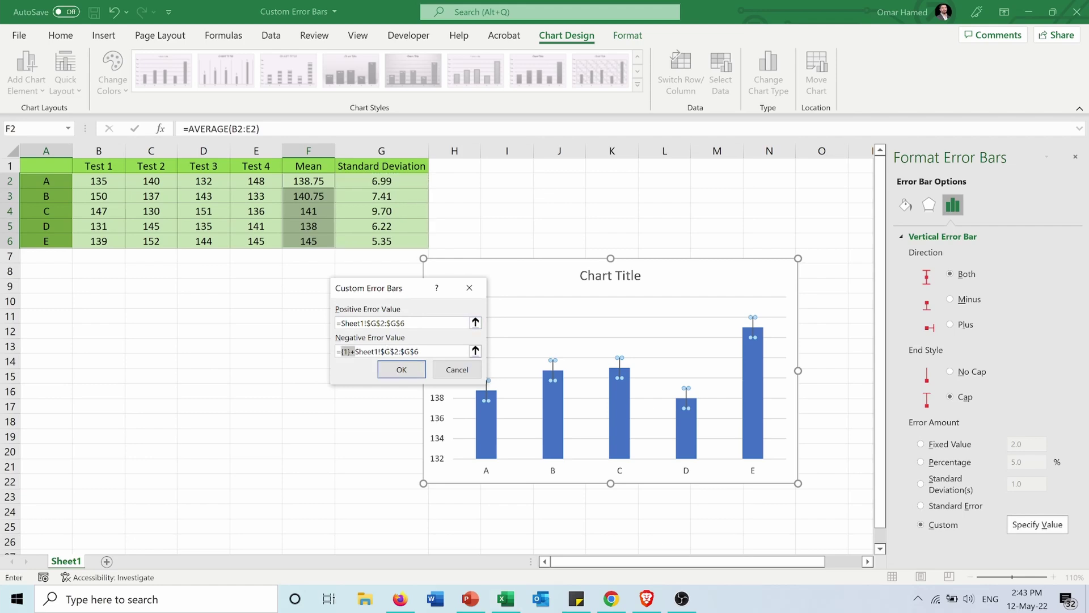
key("BackSpace")
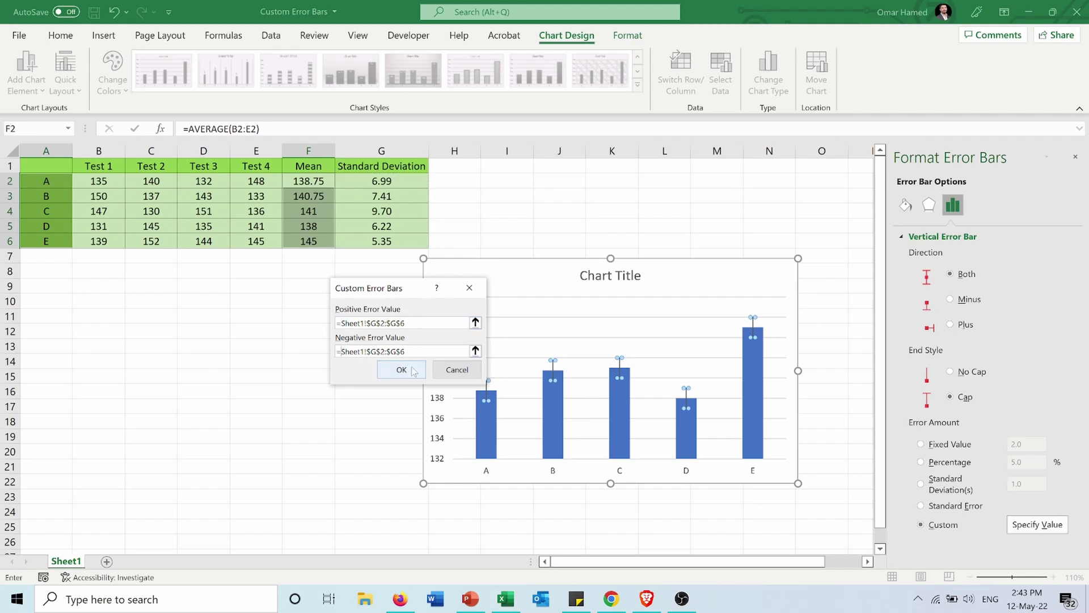
left_click(400, 369)
left_click(738, 197)
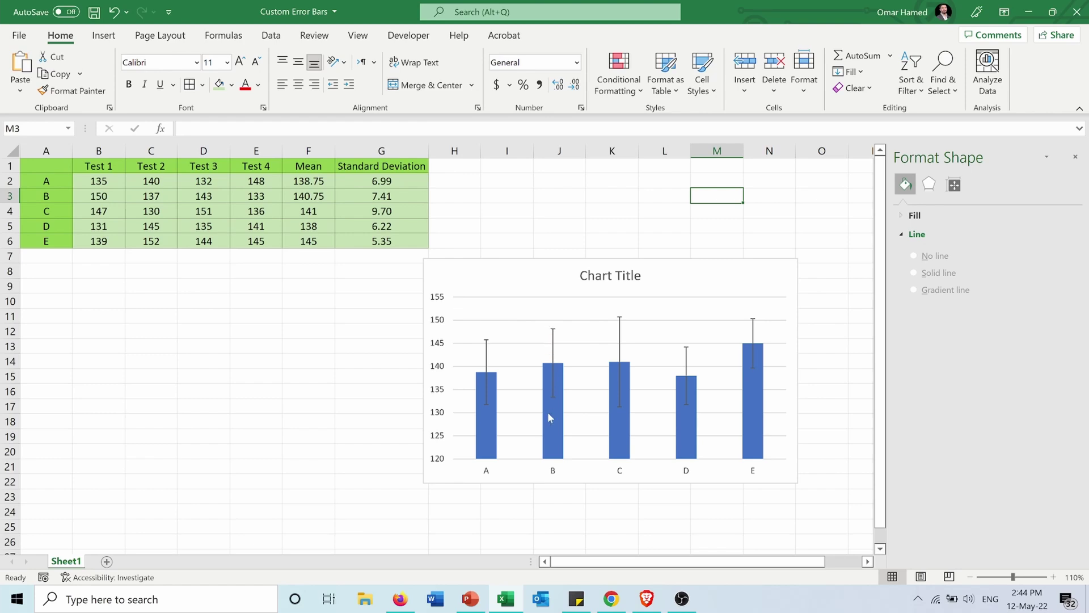
left_click(554, 357)
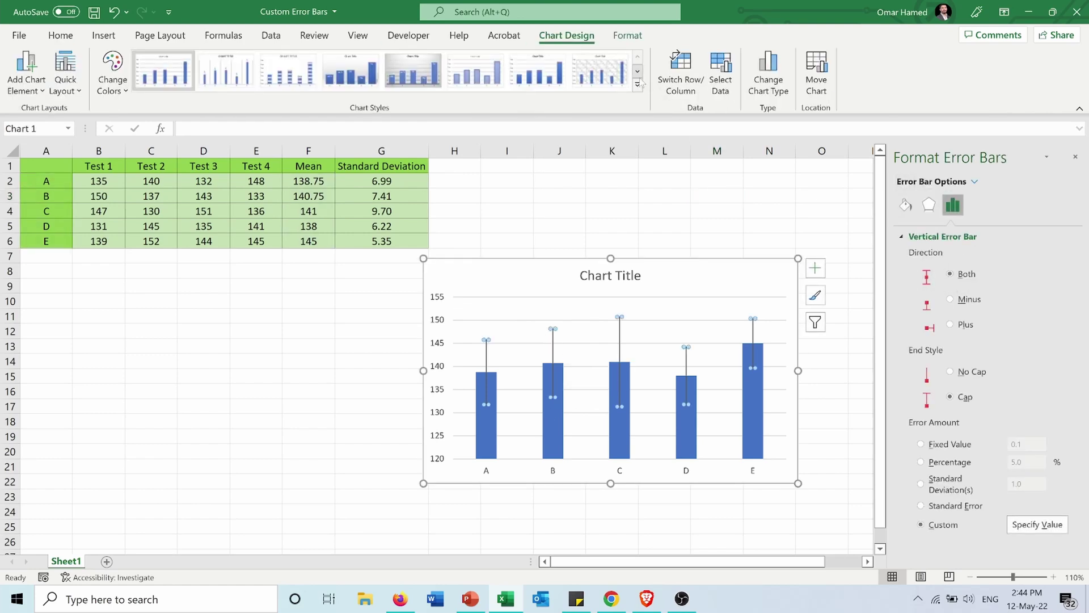
Apply the yellow Shape Styles line to the error bars and drag the chart up and right.
left_click(627, 36)
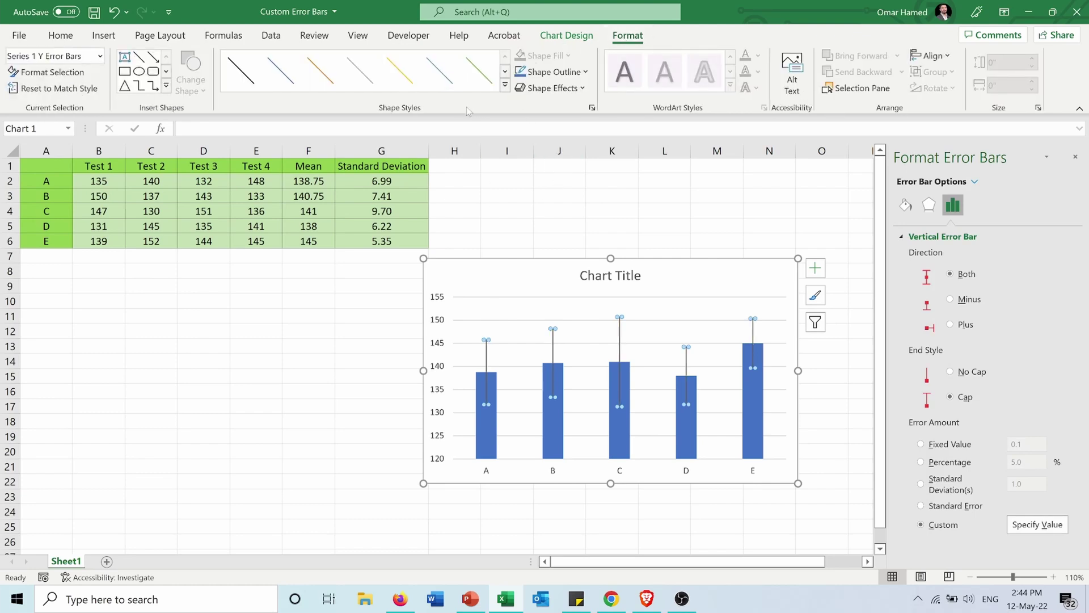
left_click(400, 71)
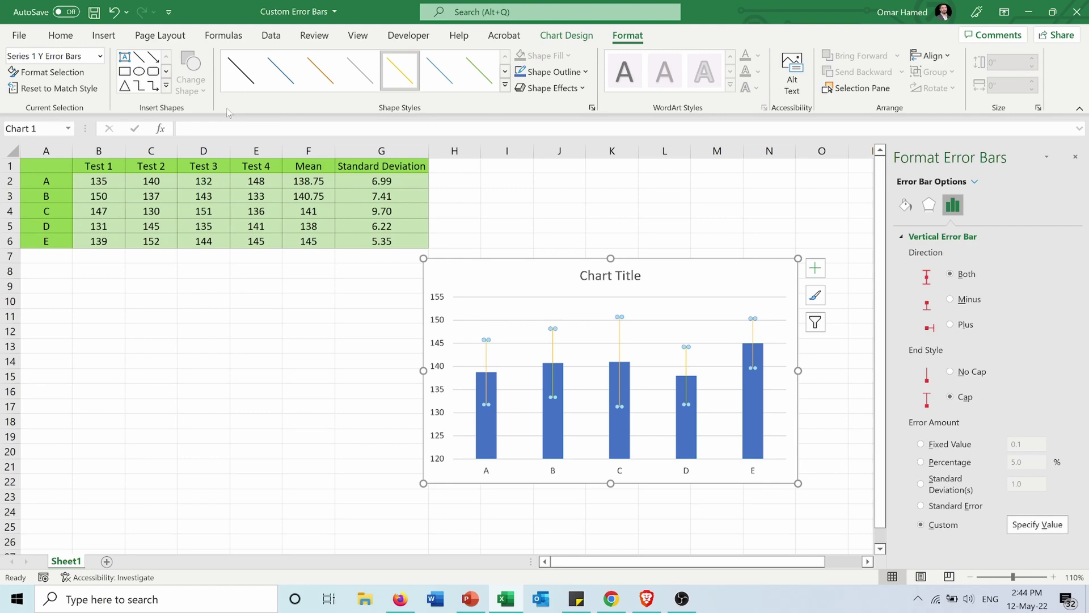
left_click(504, 85)
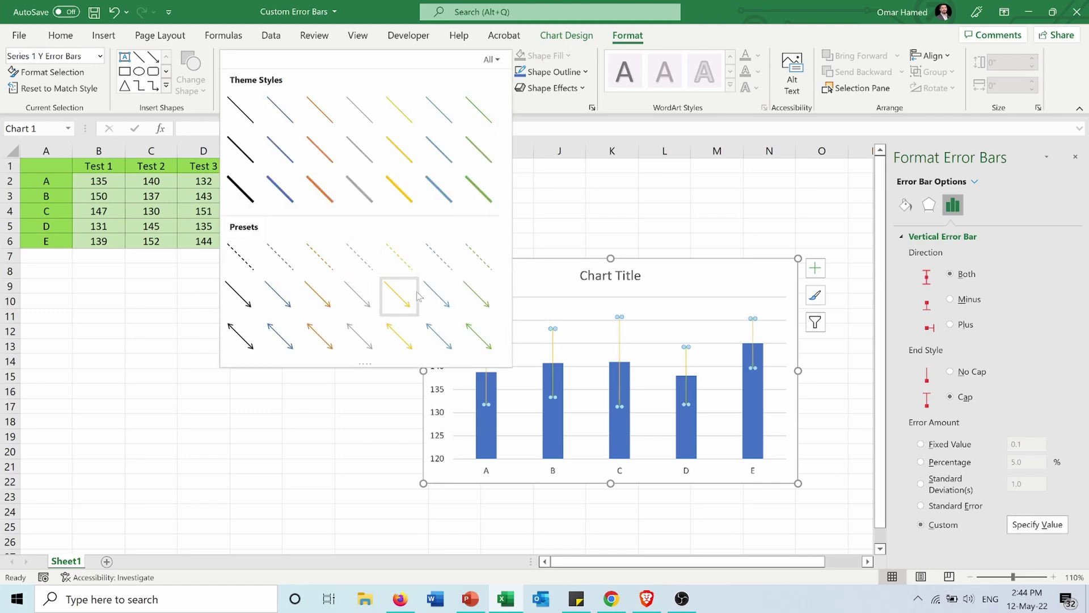
left_click(656, 186)
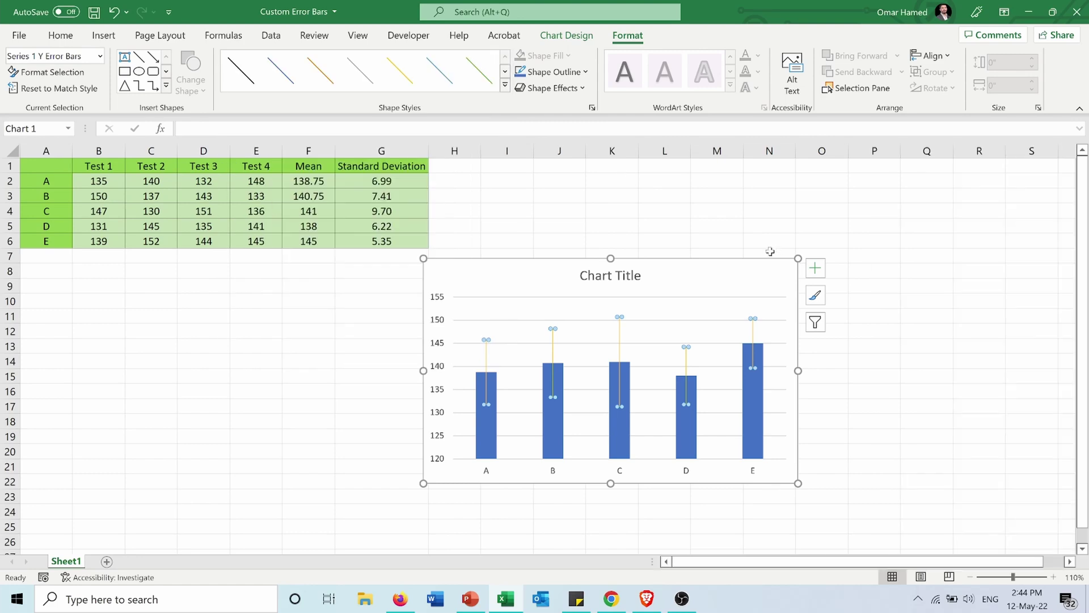
left_click_drag(769, 251, 881, 184)
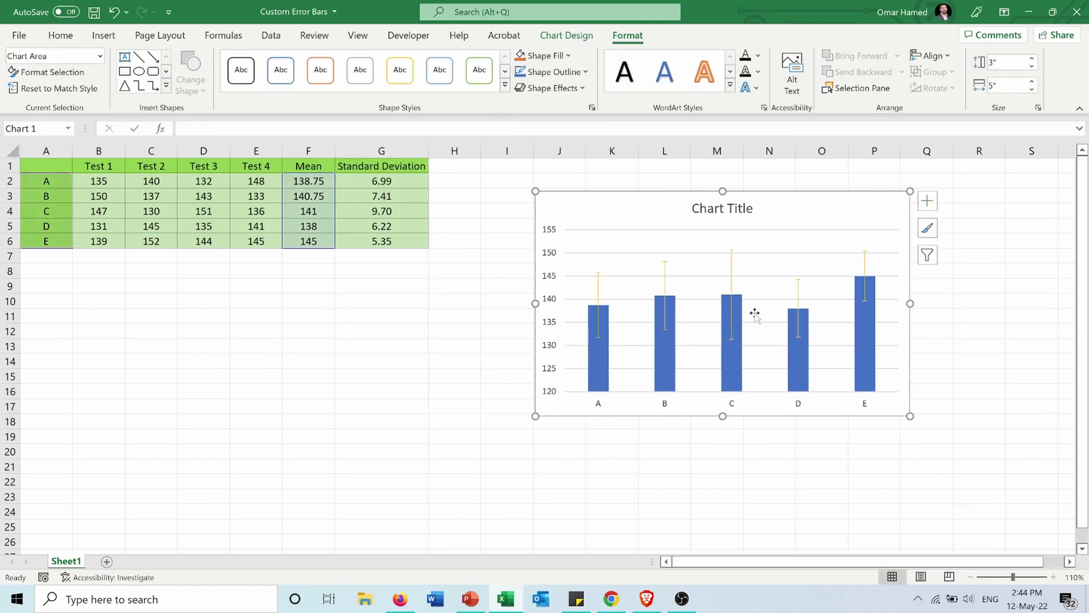